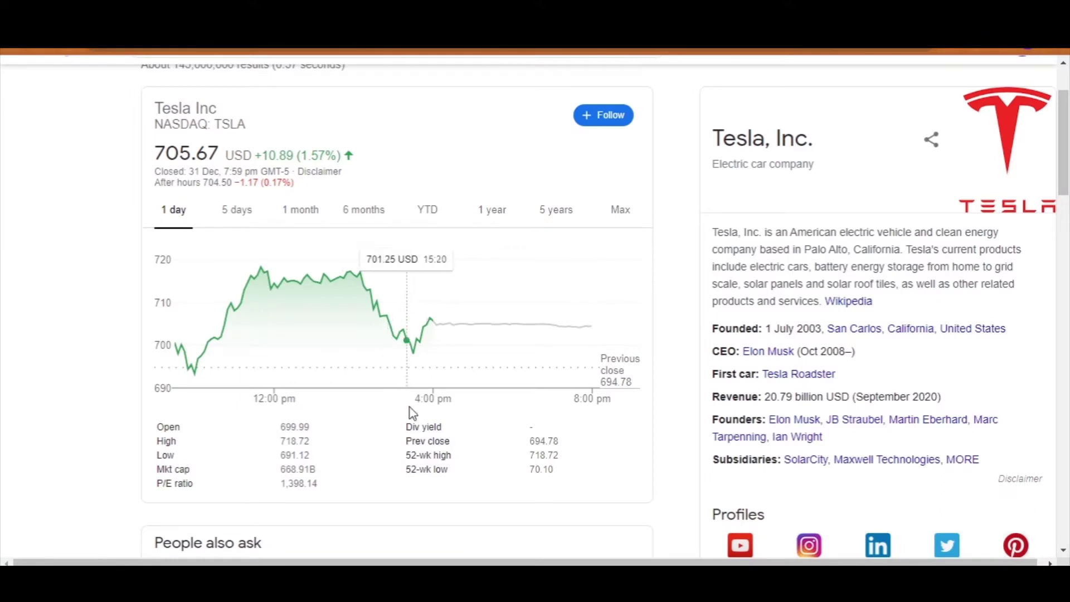
# Step: Highlight the 52-week high and low figures in the Tesla stock summary
pyautogui.moveTo(406, 455); pyautogui.dragTo(564, 474)
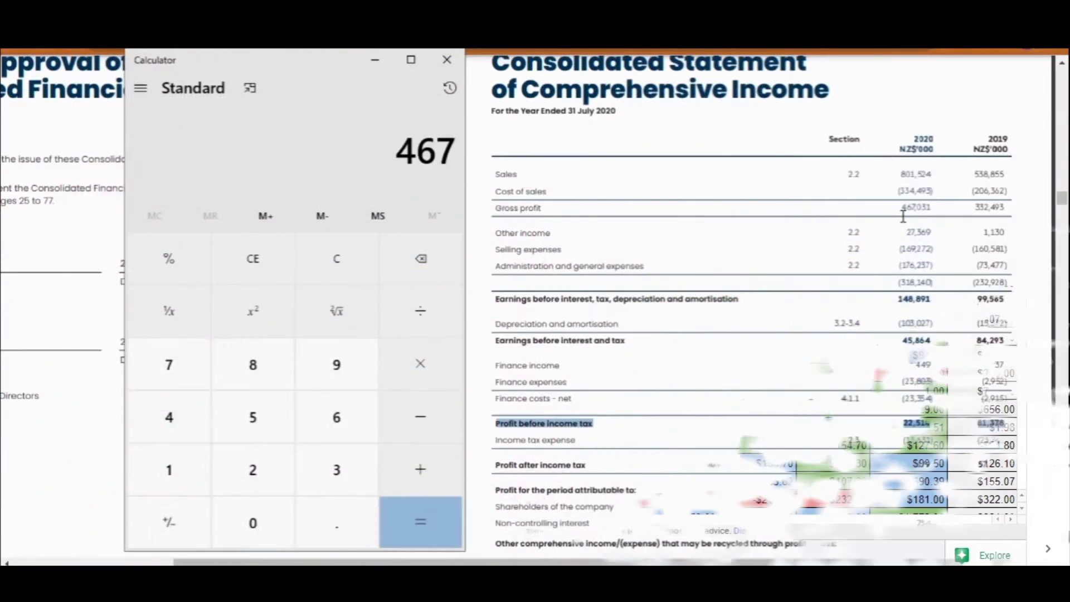
# Step: Calculate the 2020 profit before income tax by subtracting 318140, 103027 and 23354 from the gross profit of 467031
pyautogui.write('031 ')
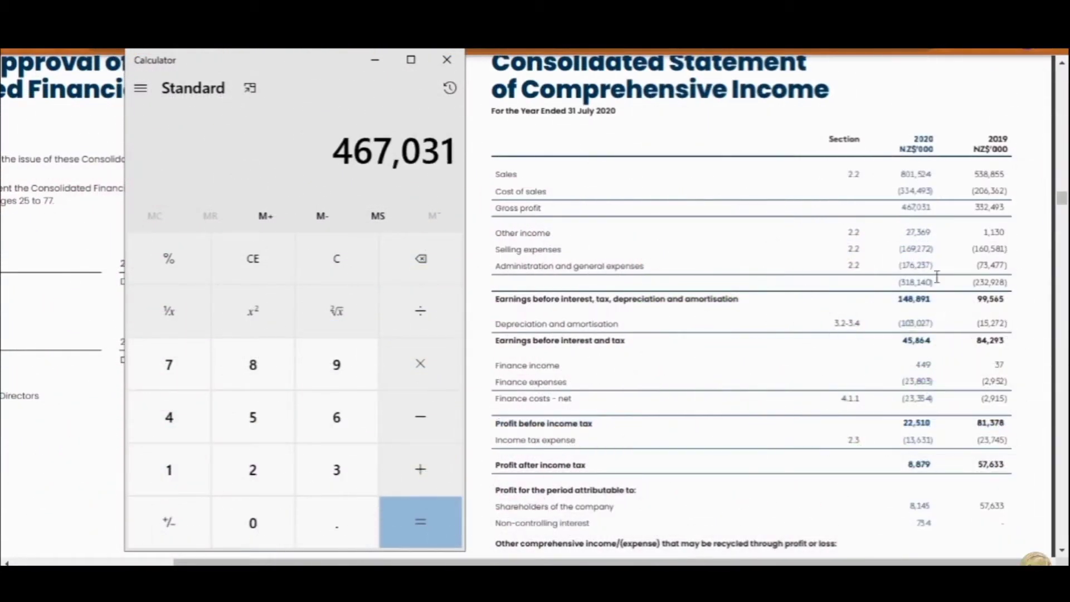
pyautogui.write('- 318140')
pyautogui.press('Return')
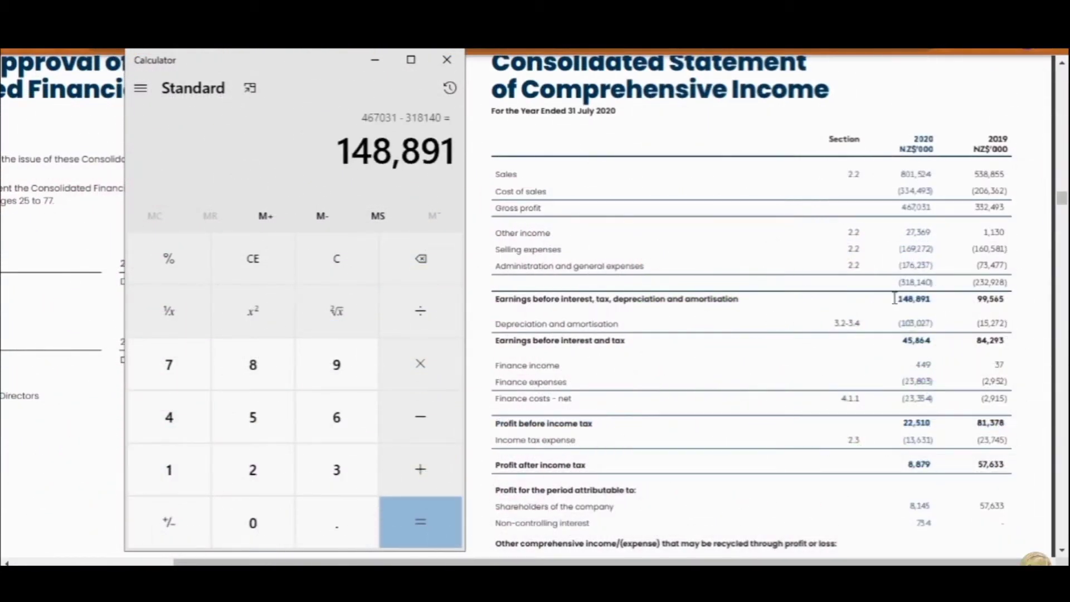
pyautogui.write('-103027')
pyautogui.press('Return')
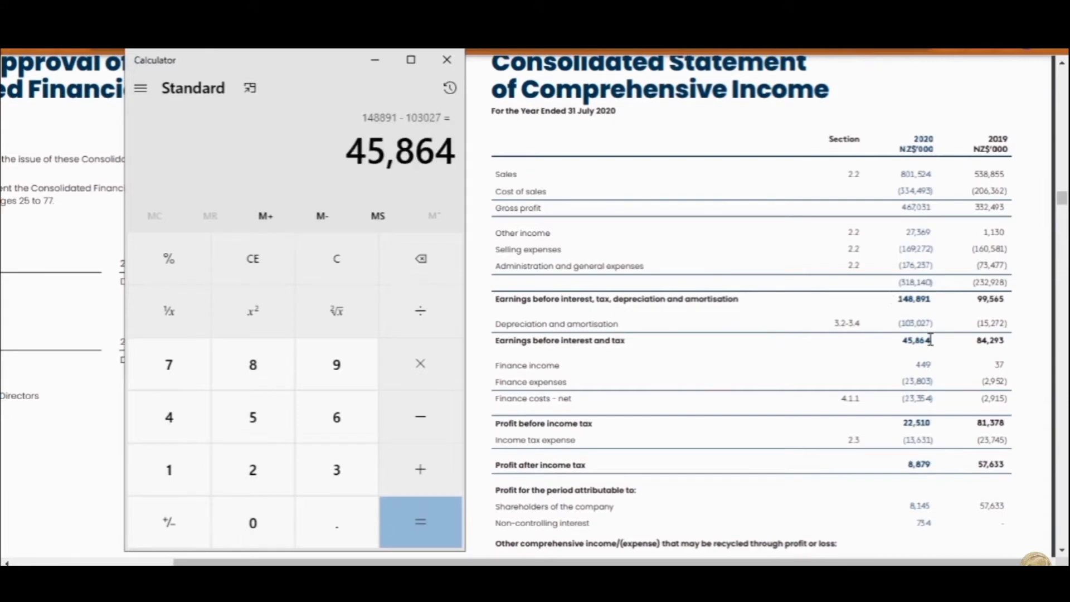
pyautogui.scroll(1, 927, 334)
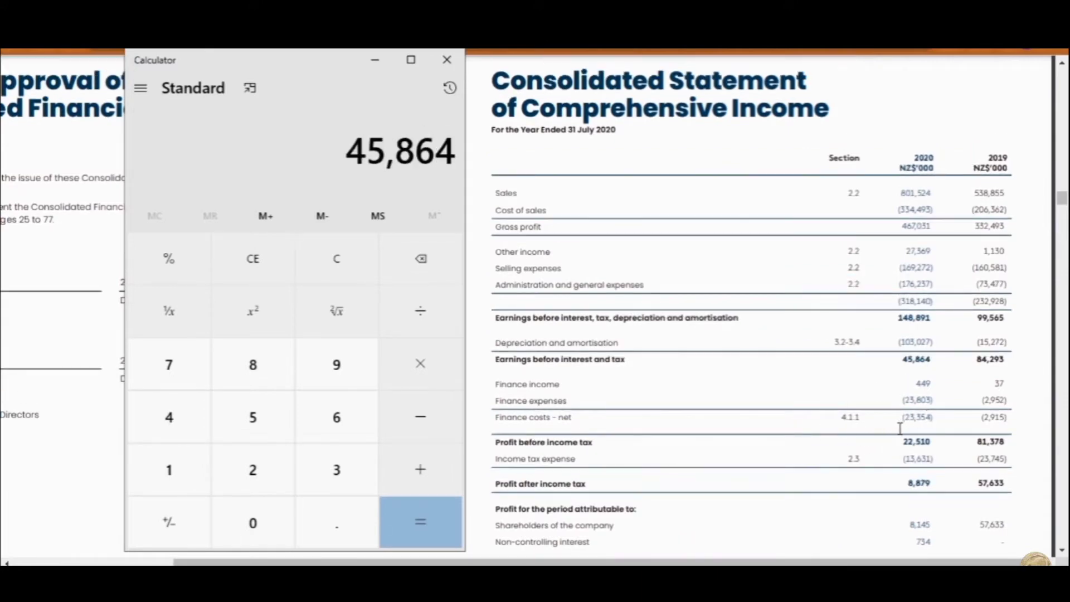
pyautogui.write('-23354')
pyautogui.press('Return')
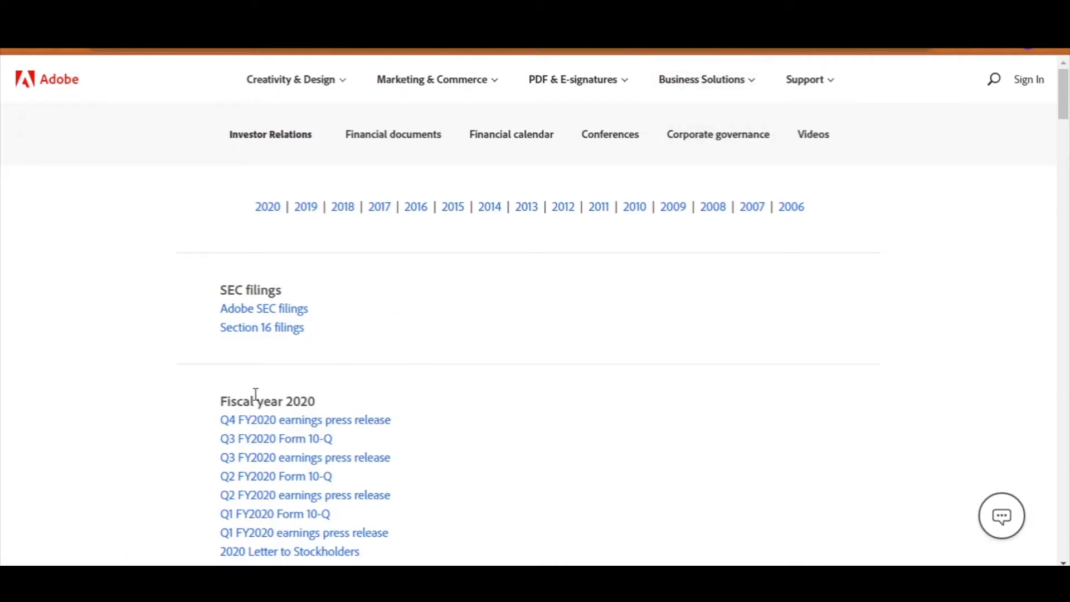
# Step: Highlight Adobe's Q4 FY2020 earnings press release entry and Coca-Cola's Latest Quarterly Results heading on their investor pages
pyautogui.moveTo(220, 420); pyautogui.dragTo(416, 422)
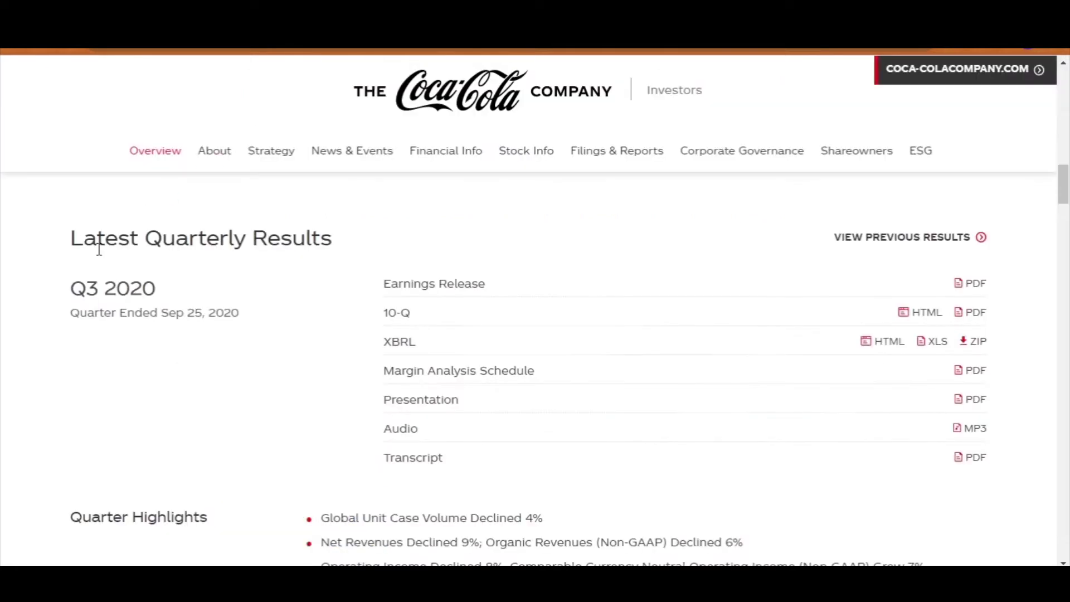
pyautogui.moveTo(71, 238); pyautogui.dragTo(334, 244)
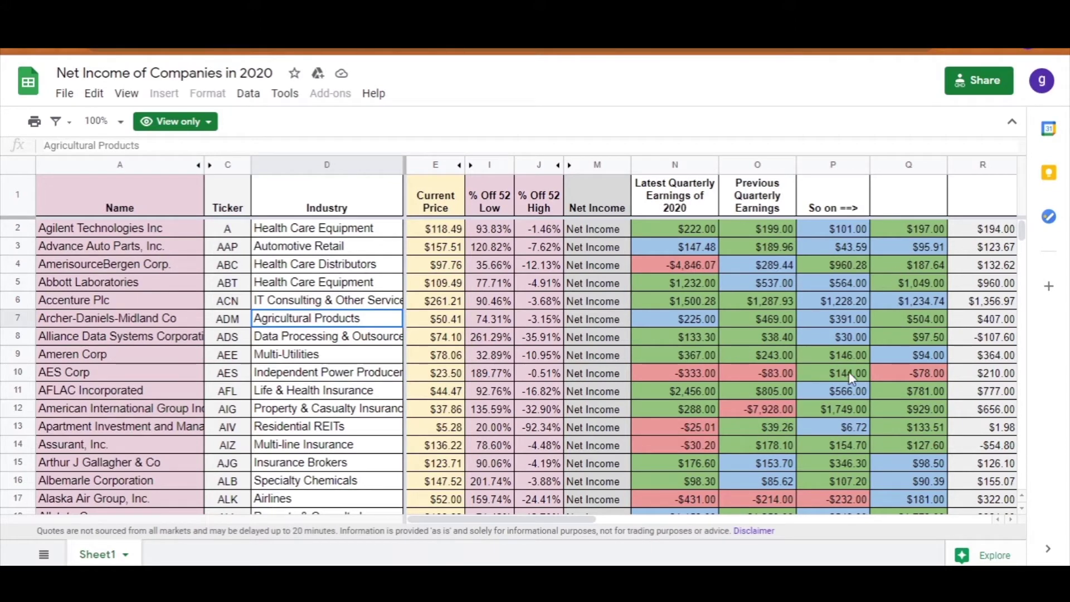
# Step: Examine the net income spreadsheet by selecting the whole table and the individual AES Corp and Ameren Corp rows
pyautogui.moveTo(783, 373); pyautogui.dragTo(927, 347)
pyautogui.click(924, 348)
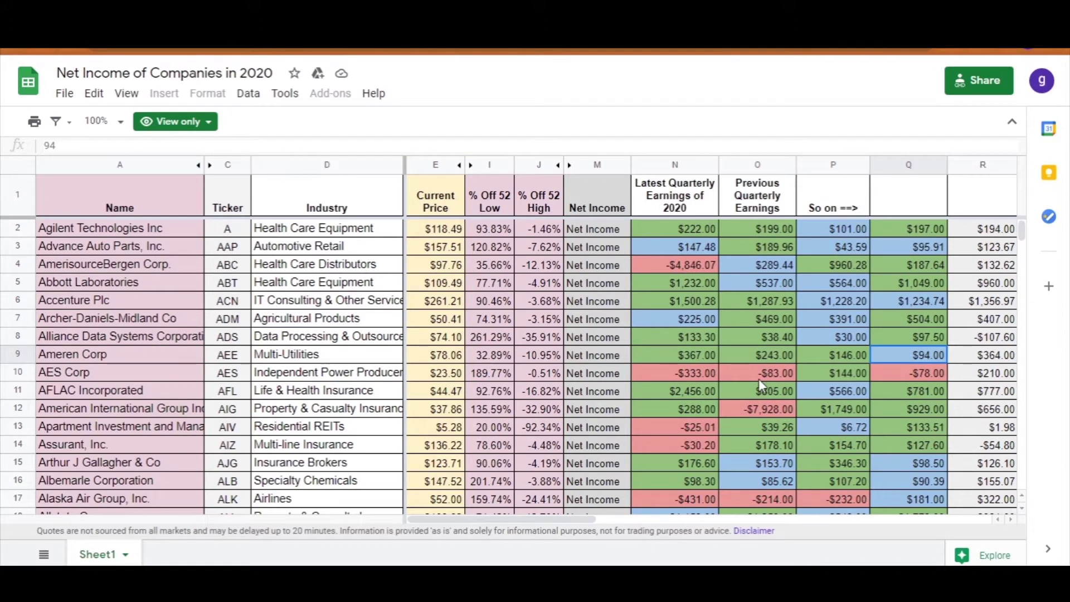
pyautogui.hotkey('ctrl', 'a')
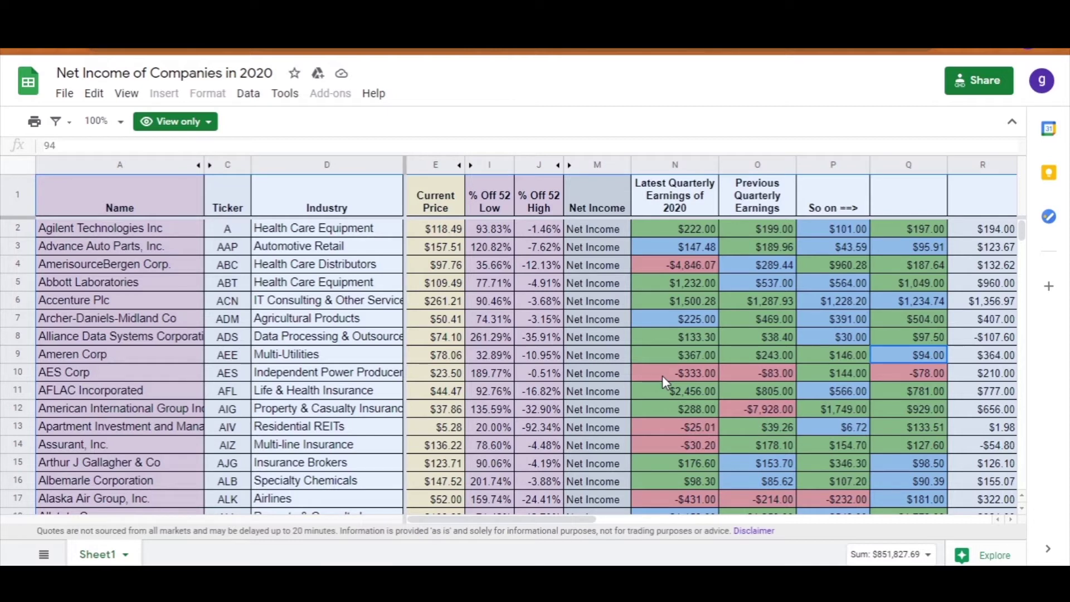
pyautogui.click(17, 373)
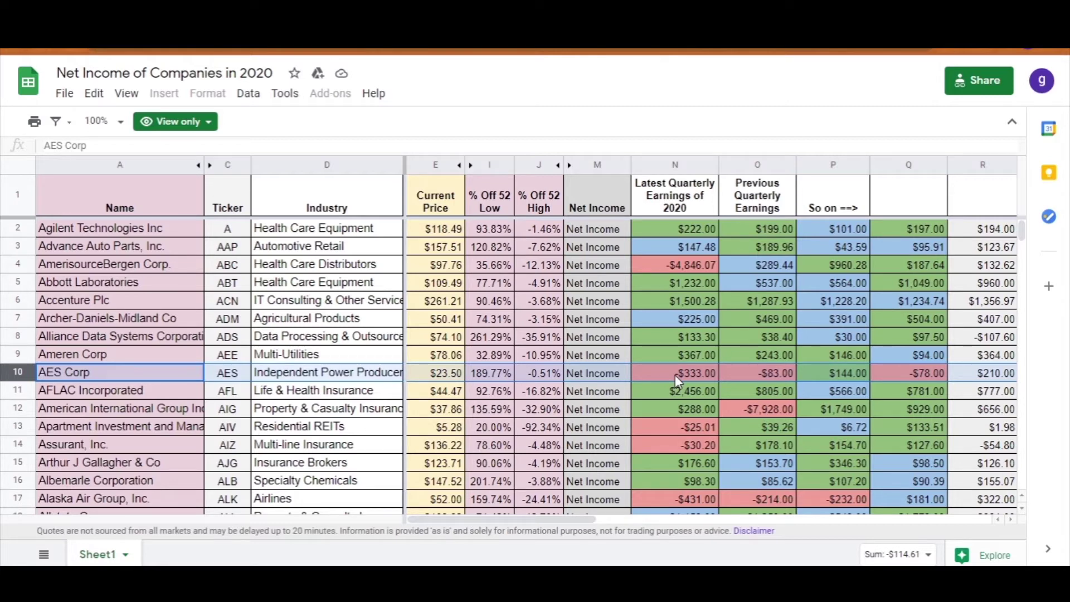
pyautogui.click(15, 356)
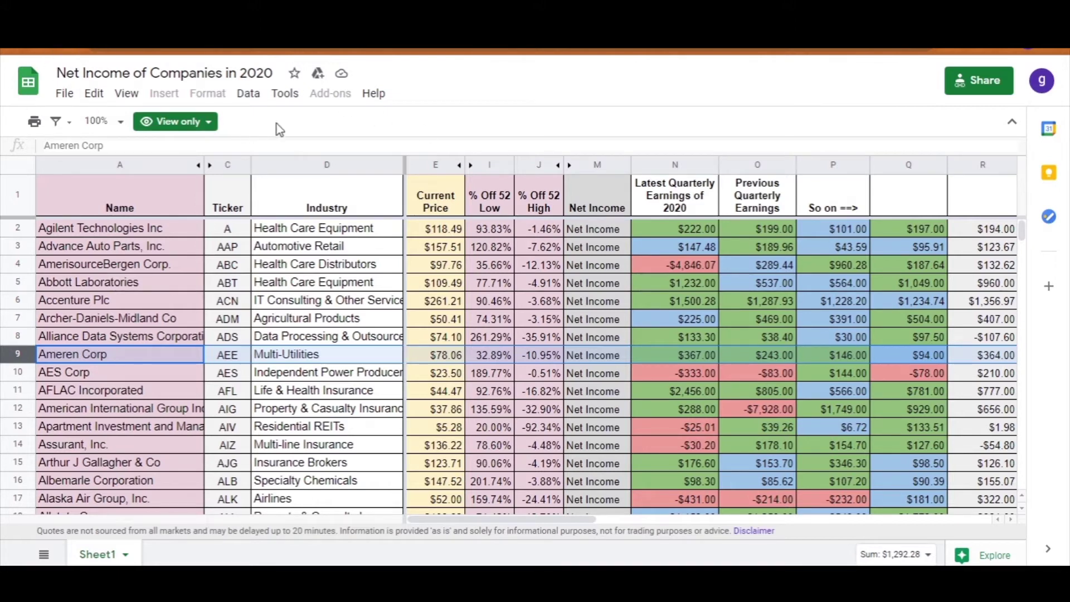
# Step: Create a temporary filter view for the company table and open the Name column's sort and filter options
pyautogui.click(247, 94)
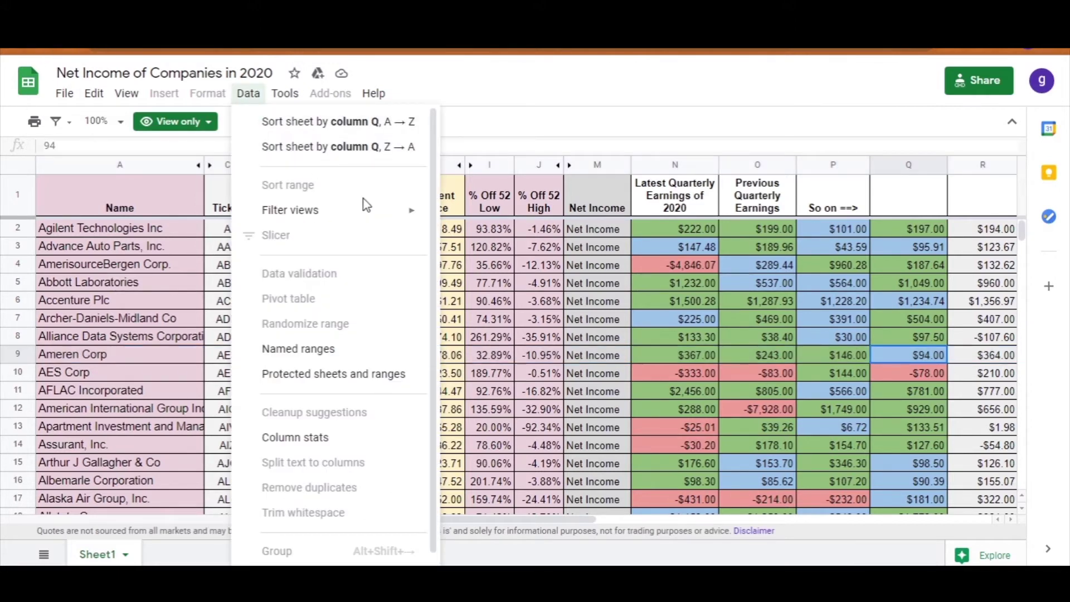
pyautogui.moveTo(368, 215)
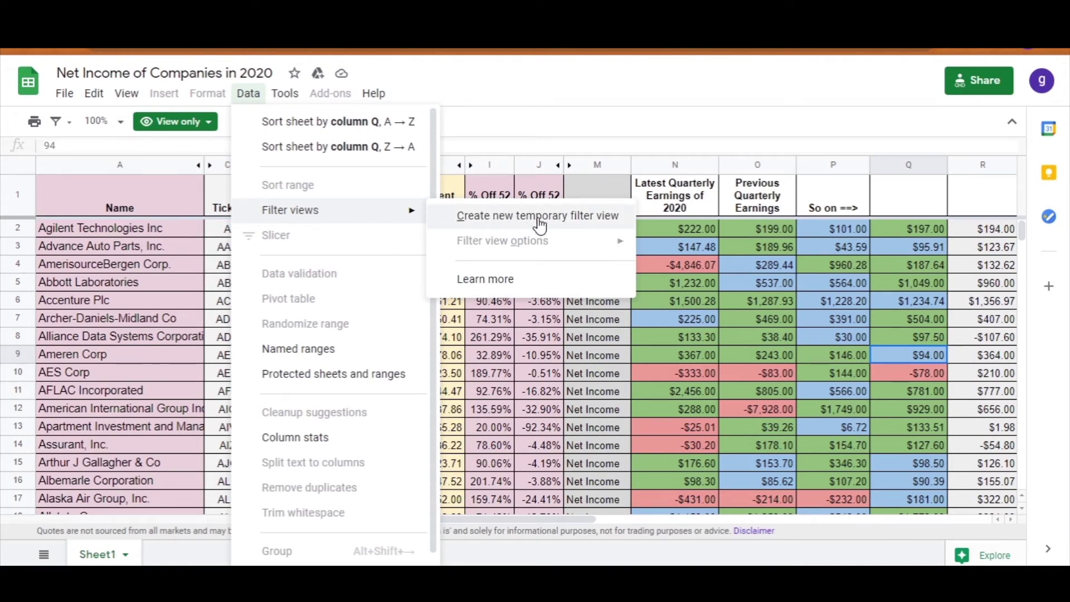
pyautogui.click(516, 222)
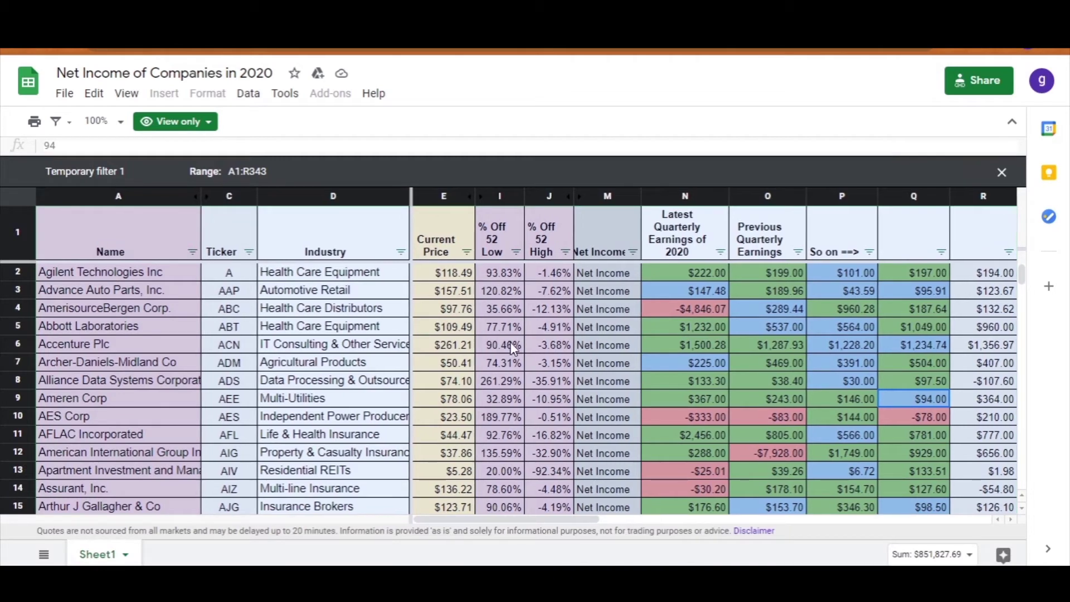
pyautogui.click(193, 254)
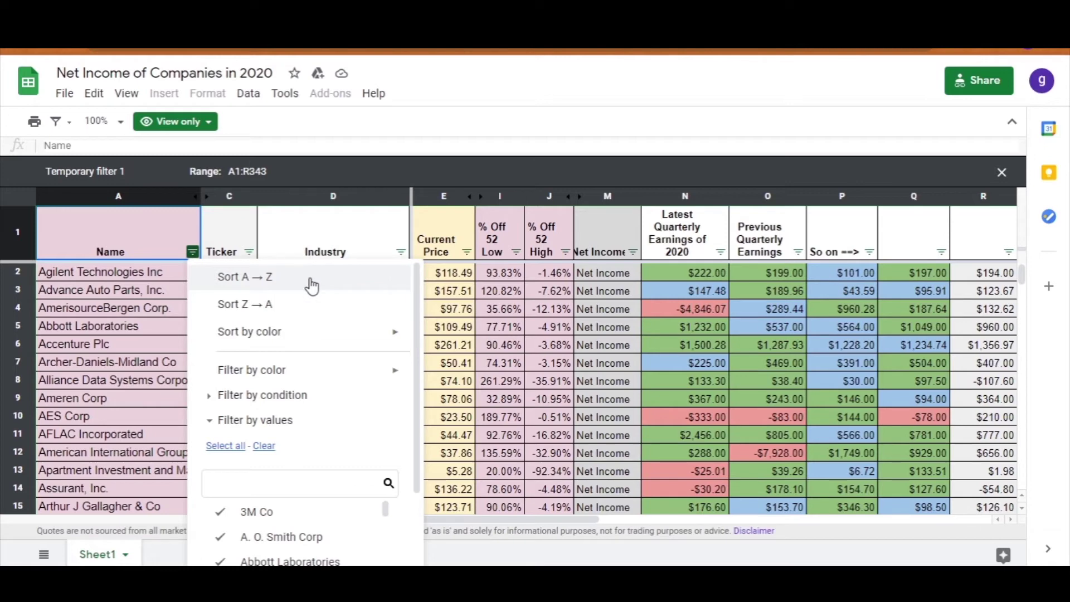
# Step: Sort the table by % Off 52 High Z to A and again A to Z, and open the % Off 52 Low filter options
pyautogui.click(566, 254)
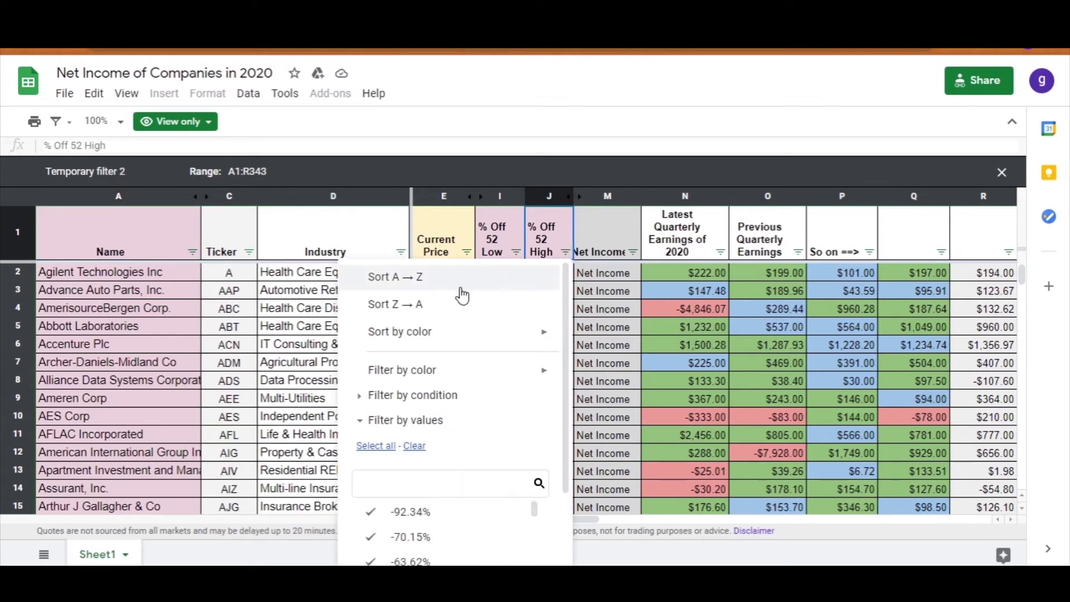
pyautogui.click(468, 311)
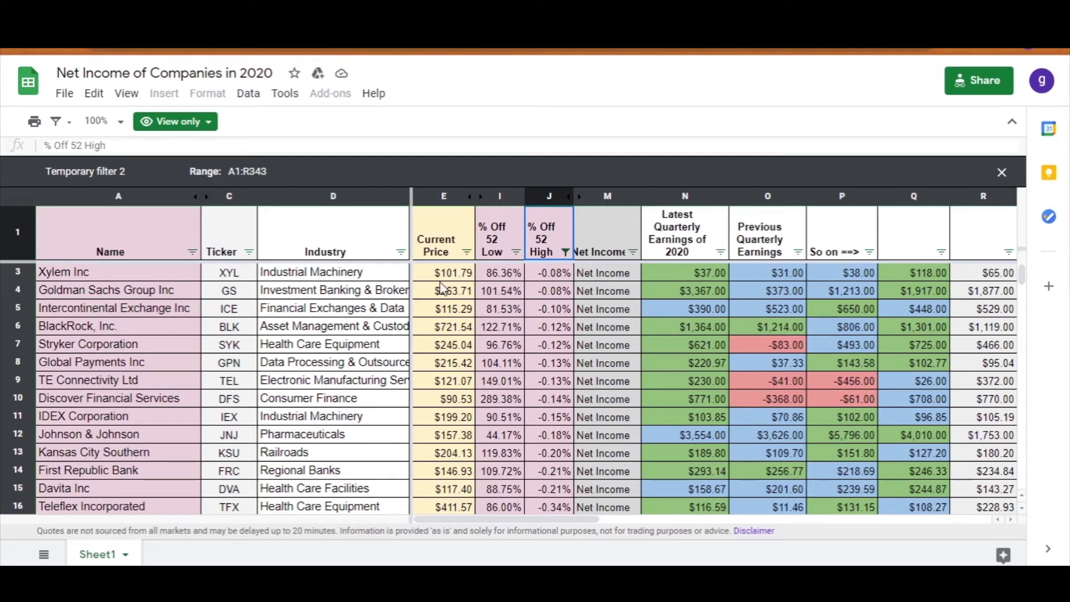
pyautogui.click(565, 252)
pyautogui.click(504, 280)
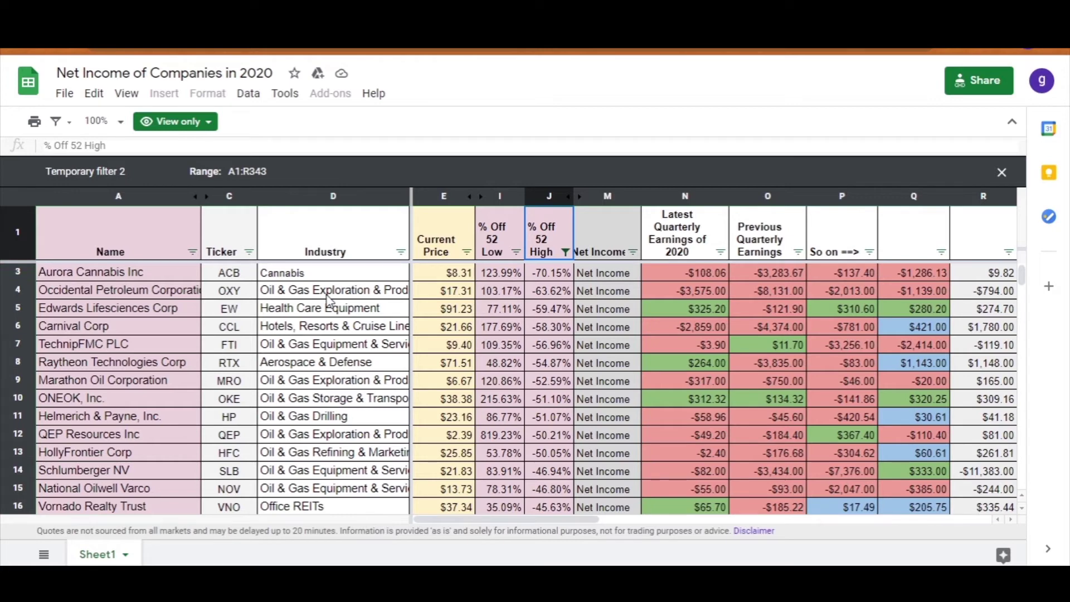
pyautogui.click(516, 253)
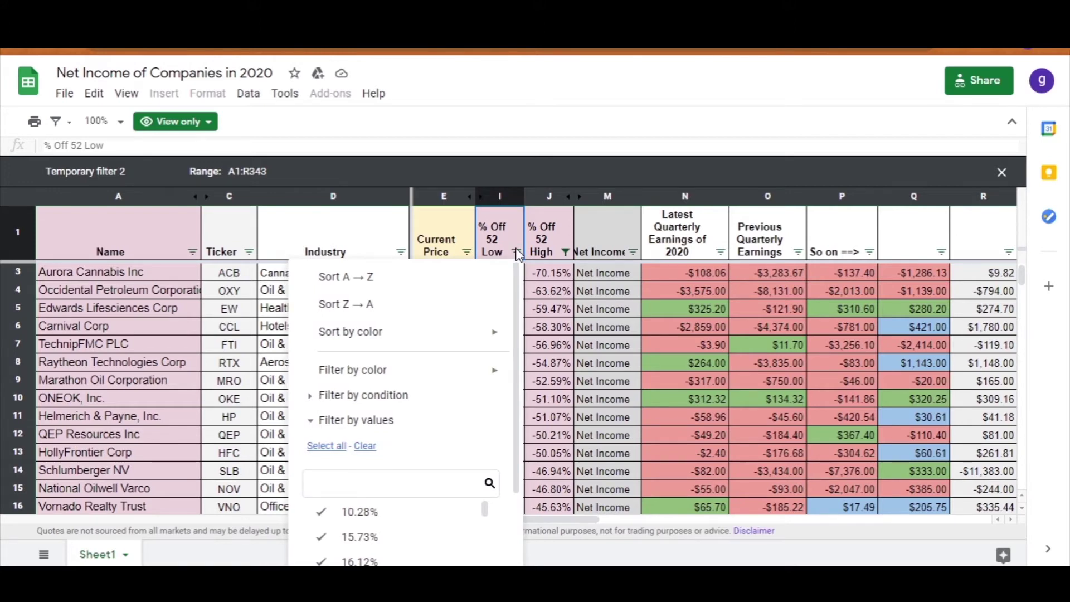
# Step: Clear all values in the Name column's filter, search for "tesla" and include Tesla Inc
pyautogui.click(193, 251)
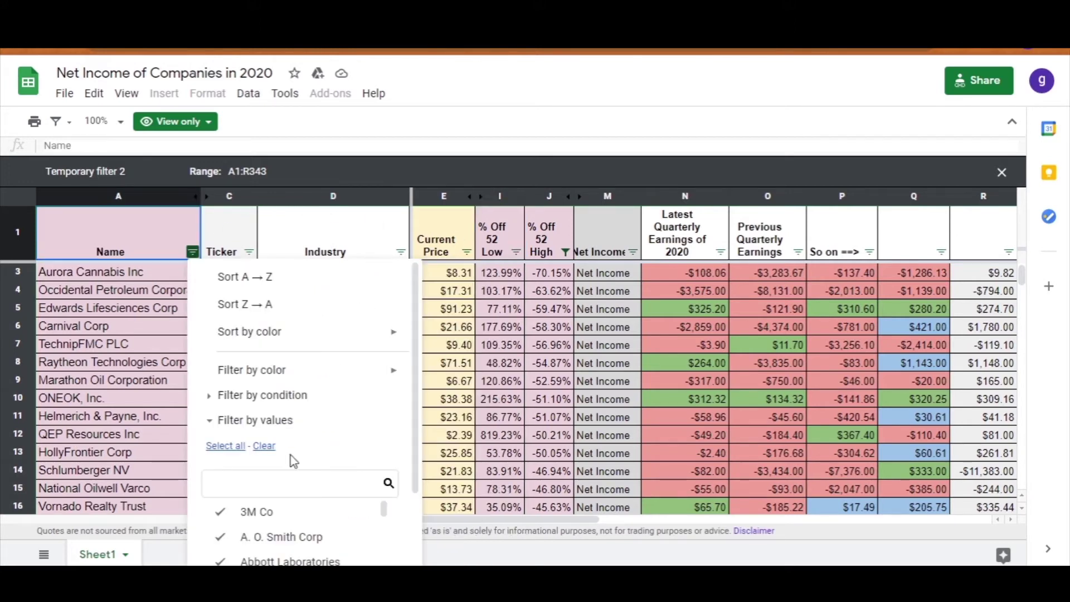
pyautogui.click(274, 451)
pyautogui.click(261, 480)
pyautogui.write('t')
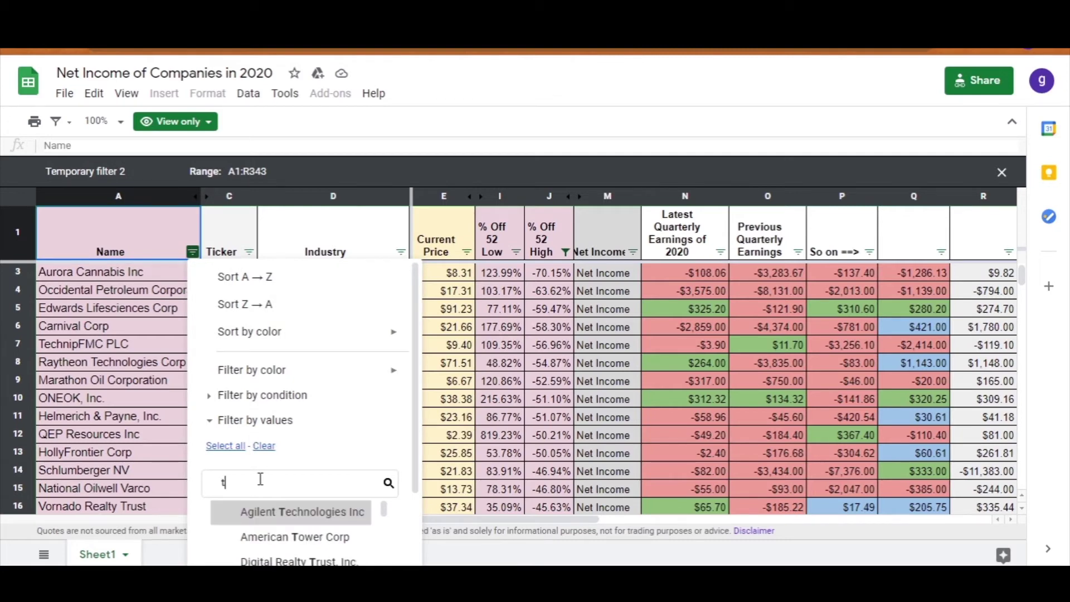
pyautogui.write('esla')
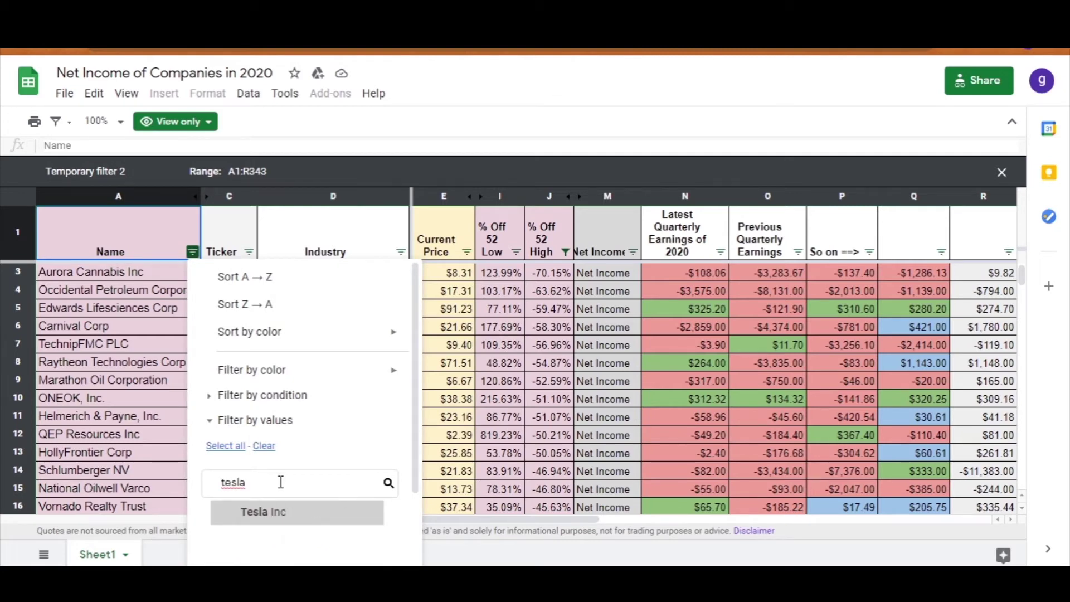
pyautogui.scroll(-2, 251, 423)
pyautogui.click(221, 417)
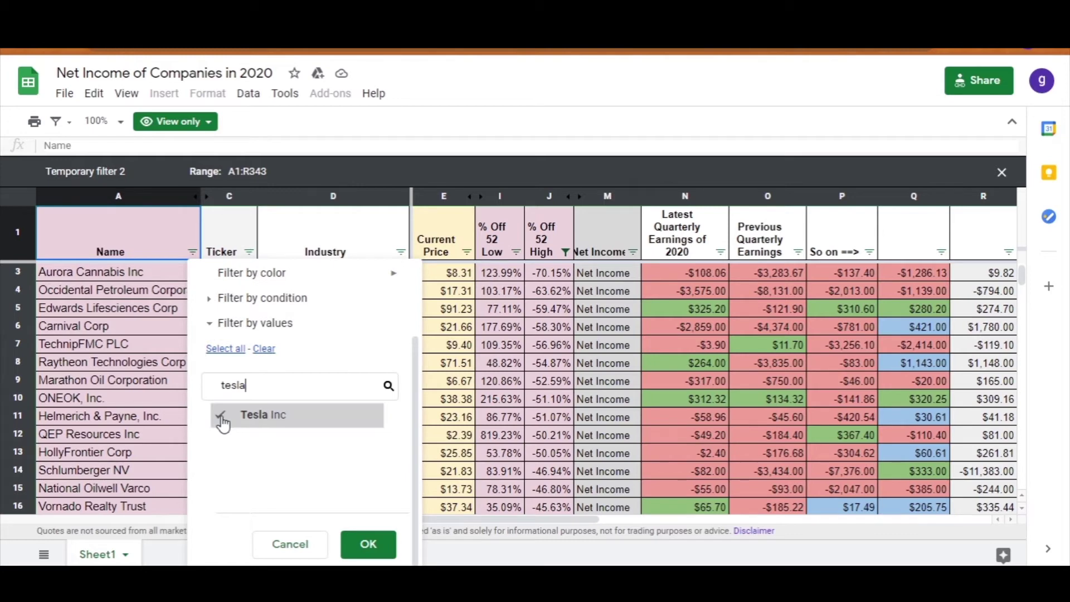
# Step: Search for "apple" in the Name filter, include Apple Inc as well and apply the filter
pyautogui.press('BackSpace')
pyautogui.press('BackSpace')
pyautogui.press('BackSpace')
pyautogui.press('BackSpace')
pyautogui.press('BackSpace')
pyautogui.write('apple')
pyautogui.click(230, 422)
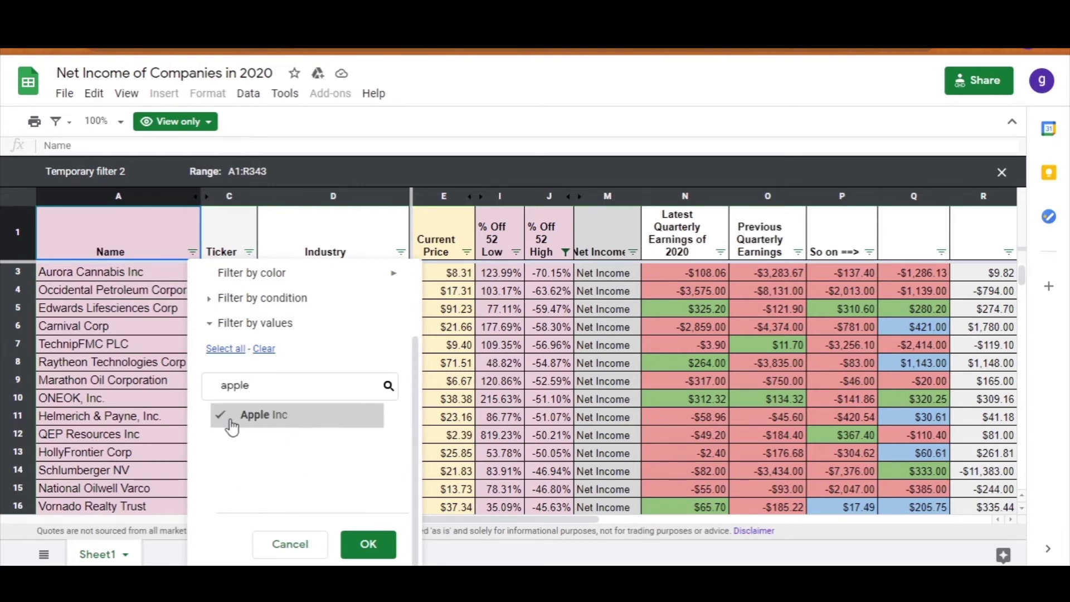
pyautogui.click(368, 544)
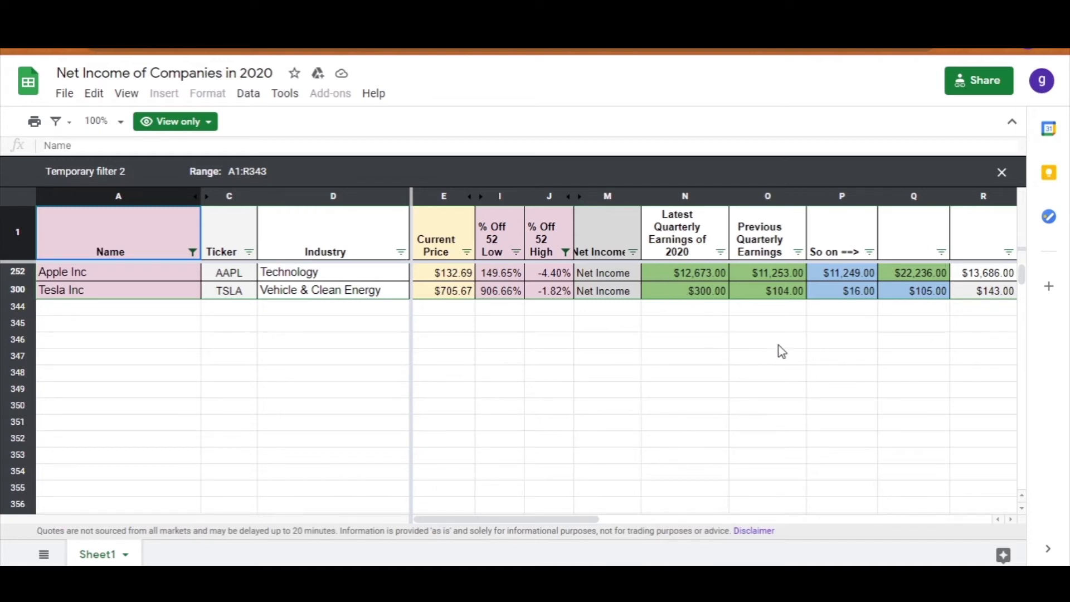
# Step: Restore all companies in the Name column's filter
pyautogui.click(192, 252)
pyautogui.scroll(-2, 303, 392)
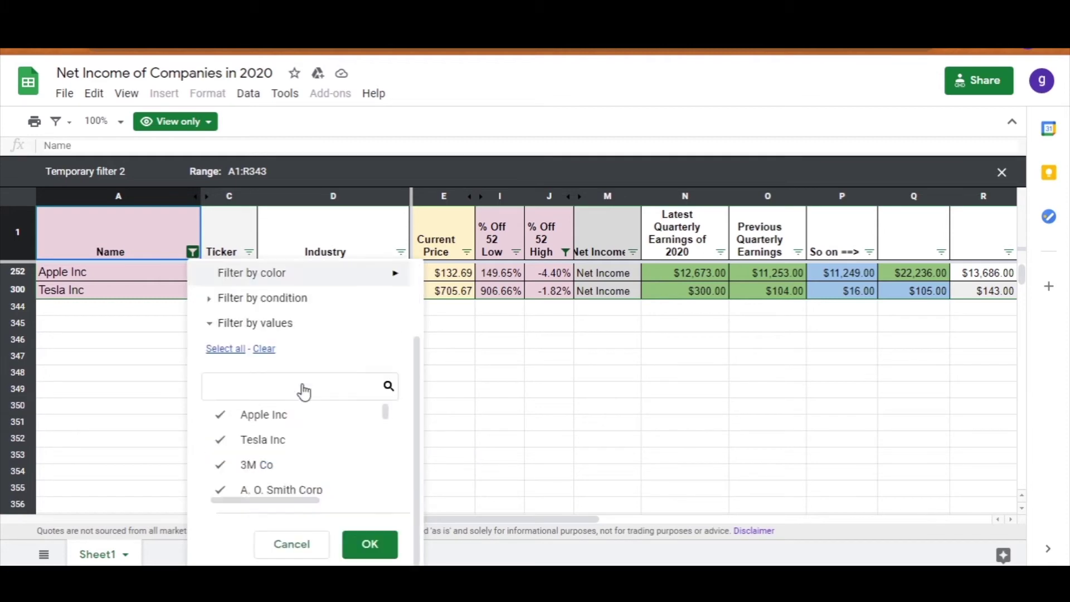
pyautogui.click(368, 543)
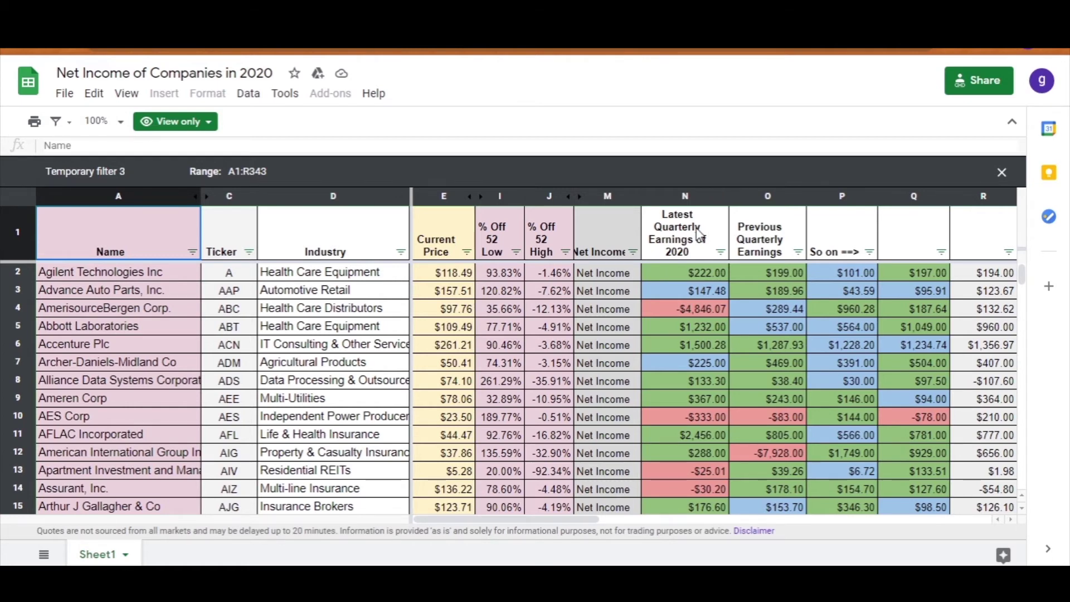
# Step: Sort the table by Latest Quarterly Earnings of 2020 from A to Z and highlight the Delta Air Lines row
pyautogui.click(720, 252)
pyautogui.click(696, 277)
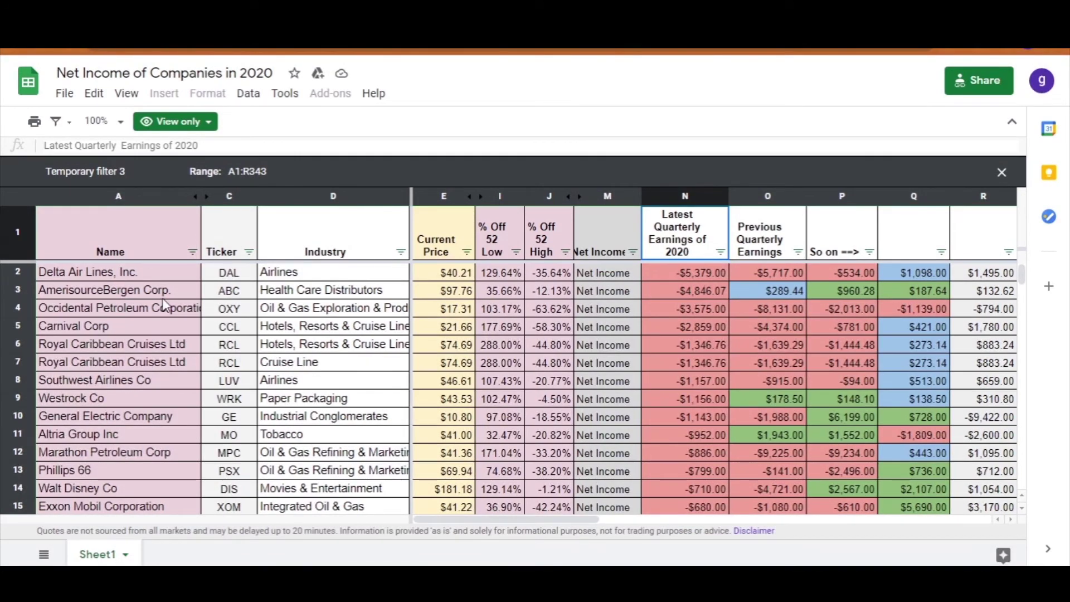
pyautogui.click(16, 273)
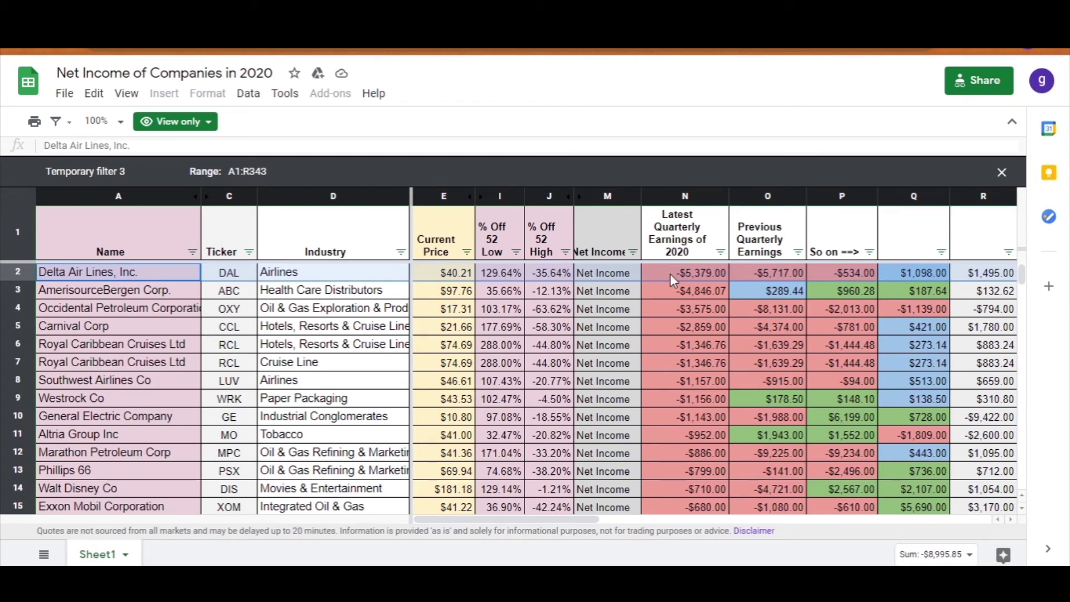
# Step: Filter the Latest Quarterly Earnings of 2020 column by the fill color light blue 2
pyautogui.click(720, 253)
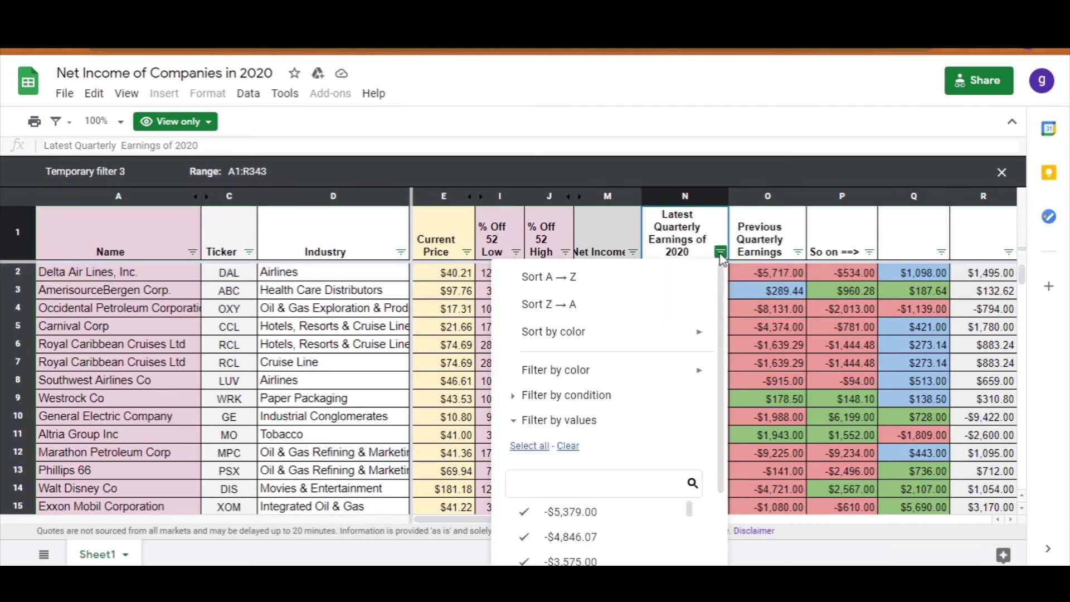
pyautogui.moveTo(630, 376)
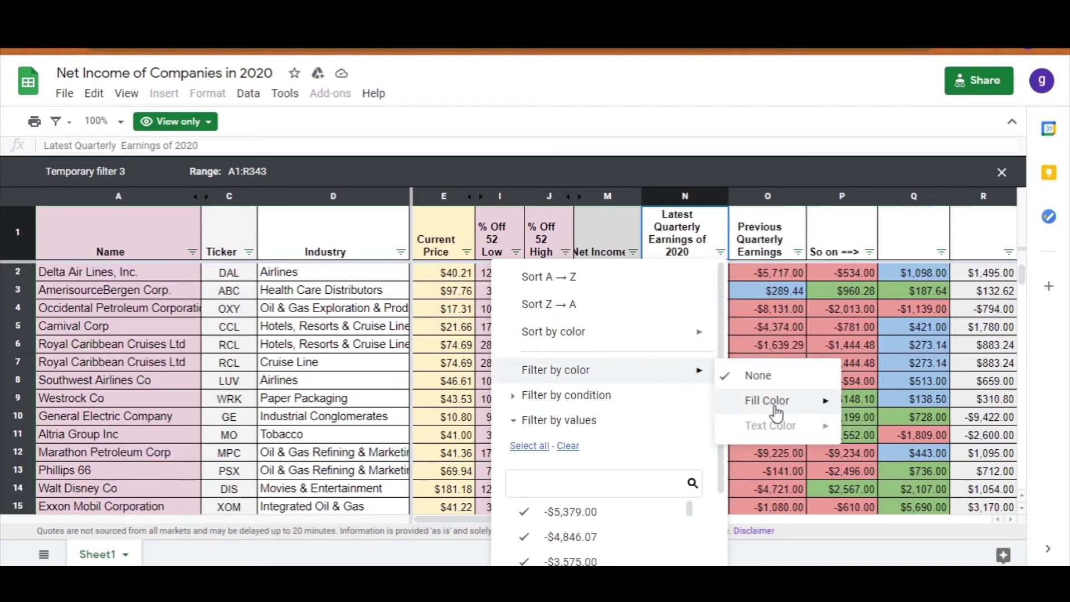
pyautogui.moveTo(776, 412)
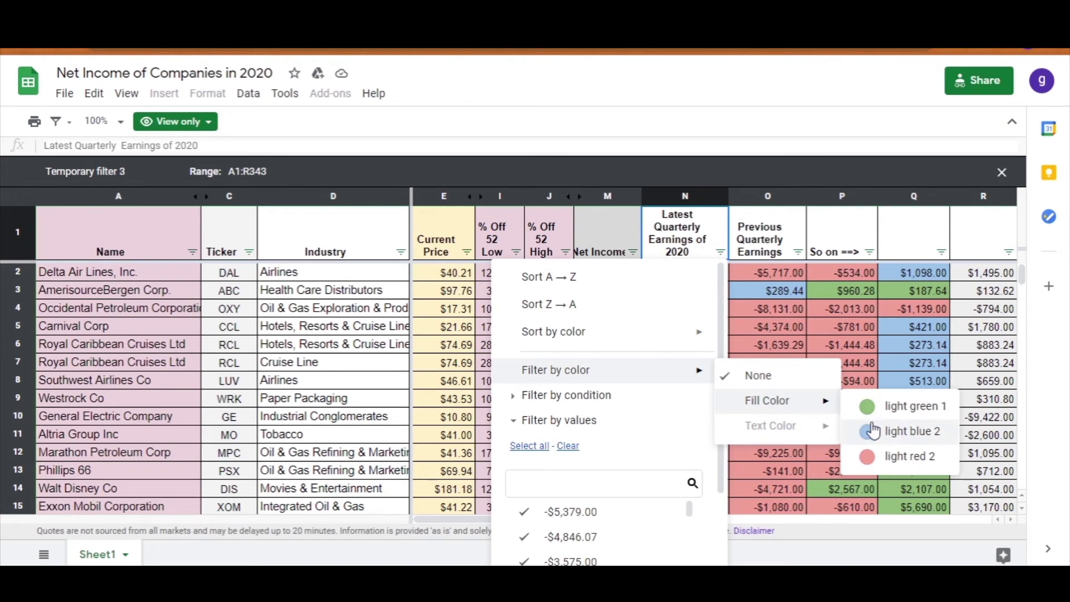
pyautogui.click(892, 430)
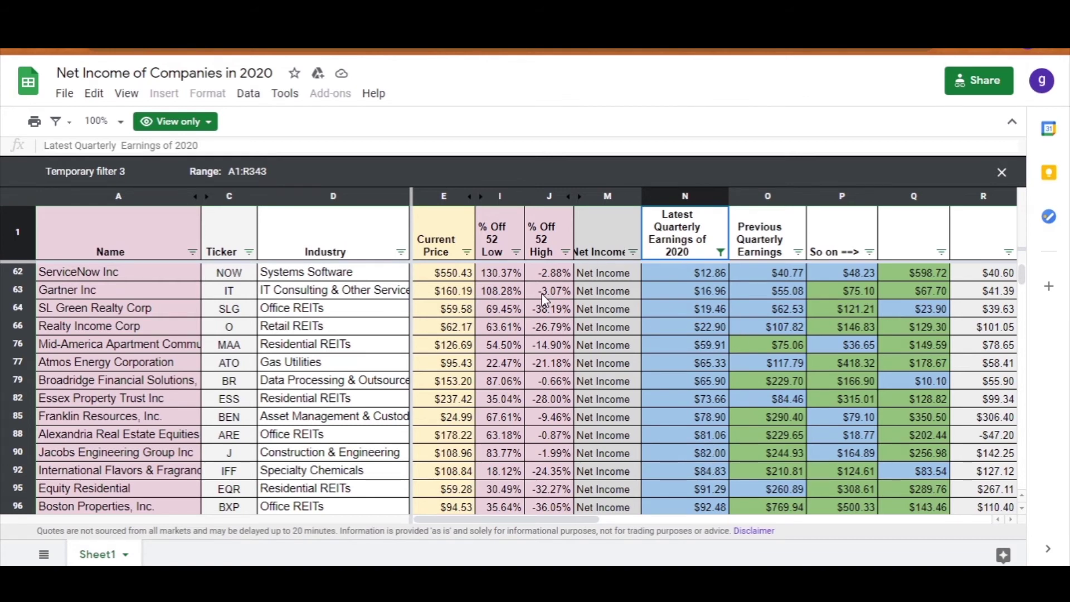
# Step: Sort the table by % Off 52 High from A to Z, and re-sort the same column from Z to A
pyautogui.click(567, 250)
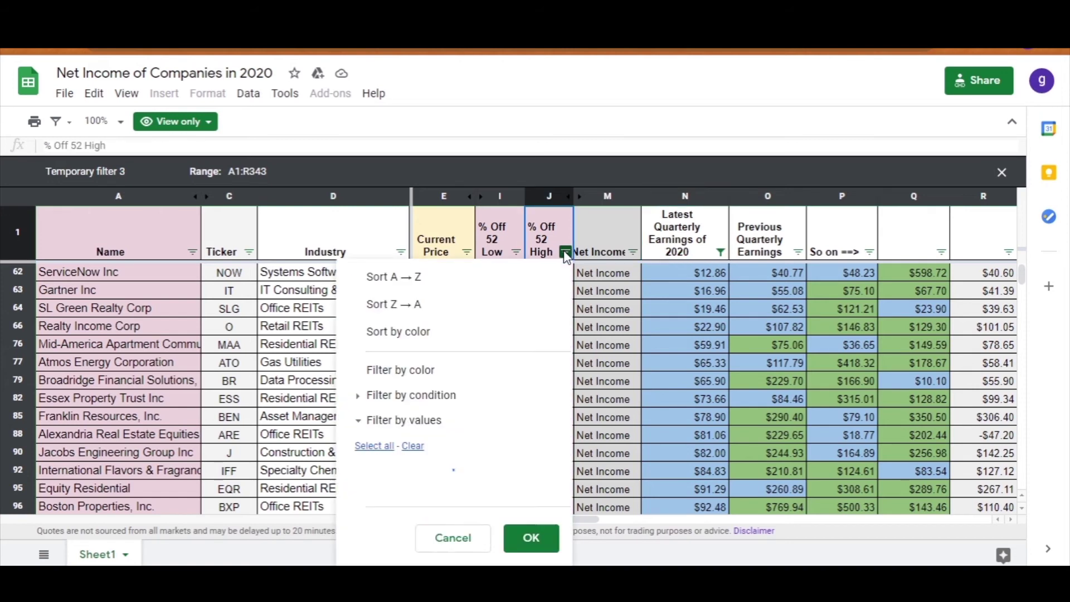
pyautogui.click(535, 273)
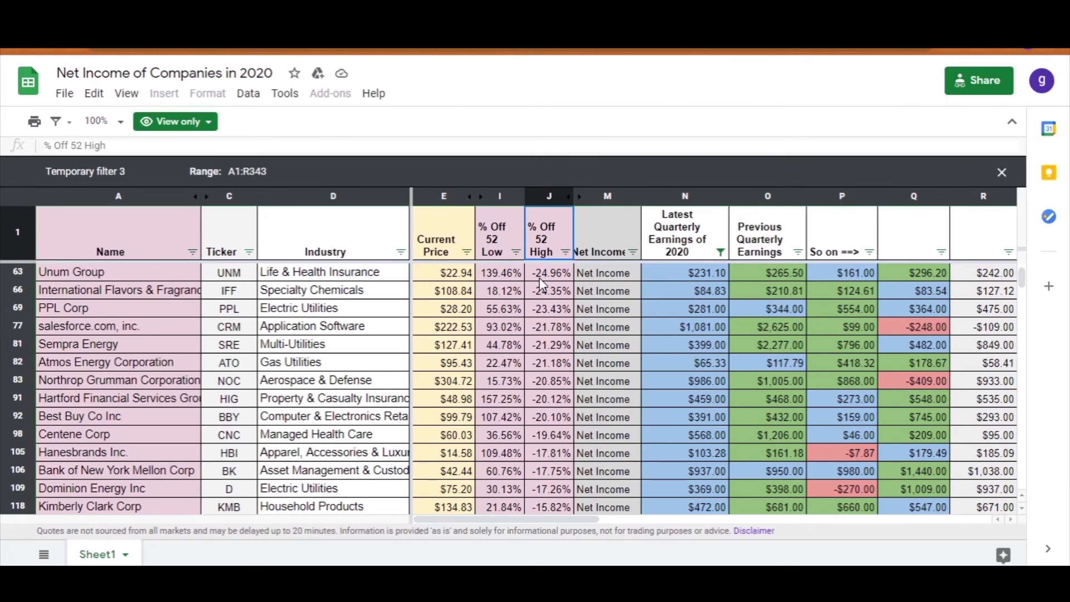
pyautogui.click(565, 252)
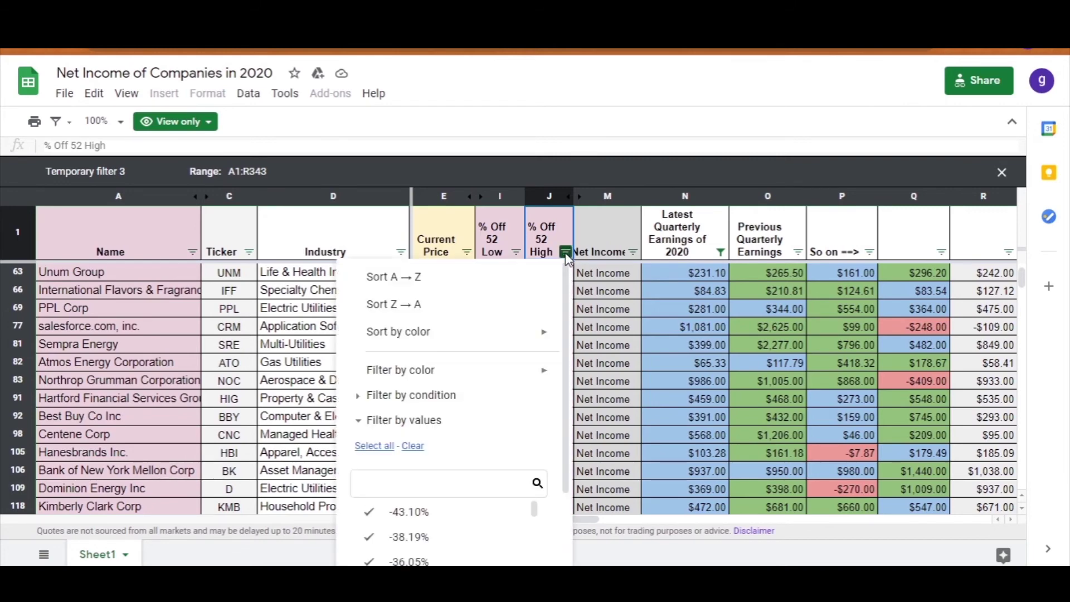
pyautogui.click(541, 305)
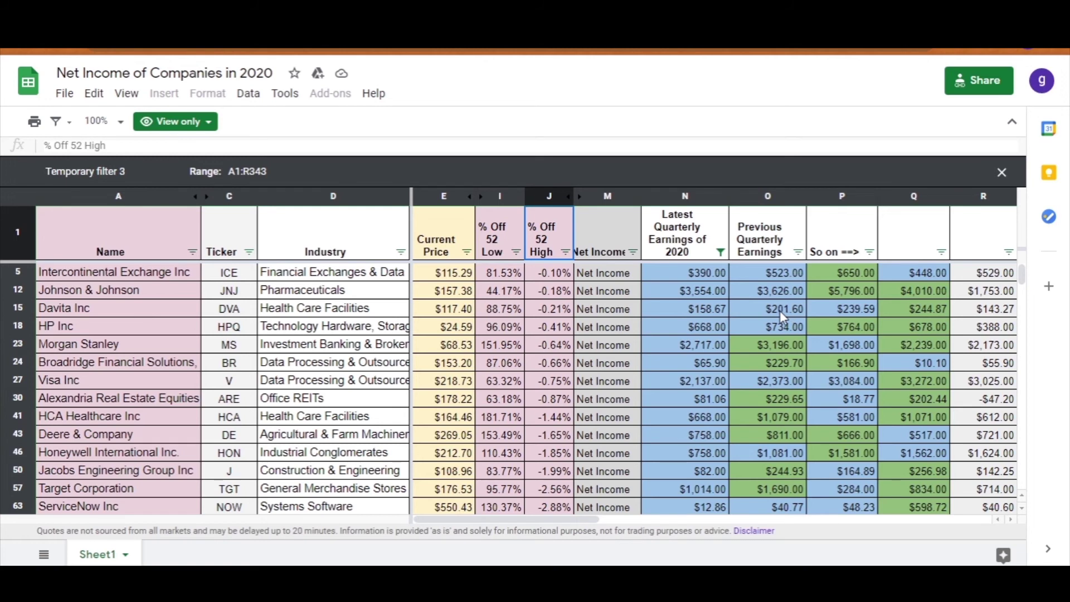
# Step: Filter the Latest Quarterly Earnings of 2020 and Previous Quarterly Earnings columns by the fill color light green 1
pyautogui.click(720, 253)
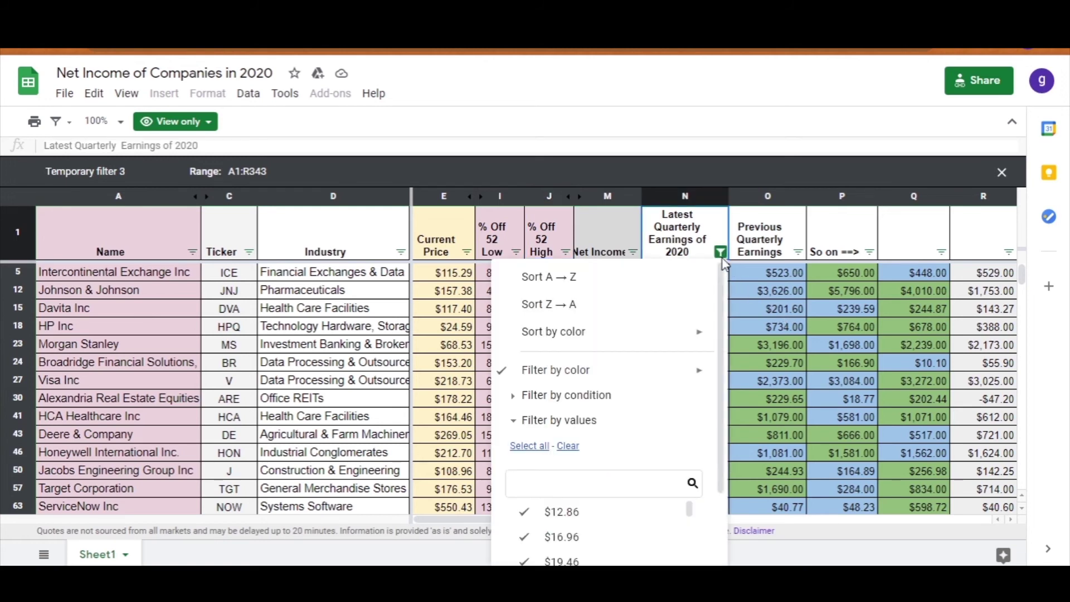
pyautogui.moveTo(691, 373)
pyautogui.moveTo(755, 413)
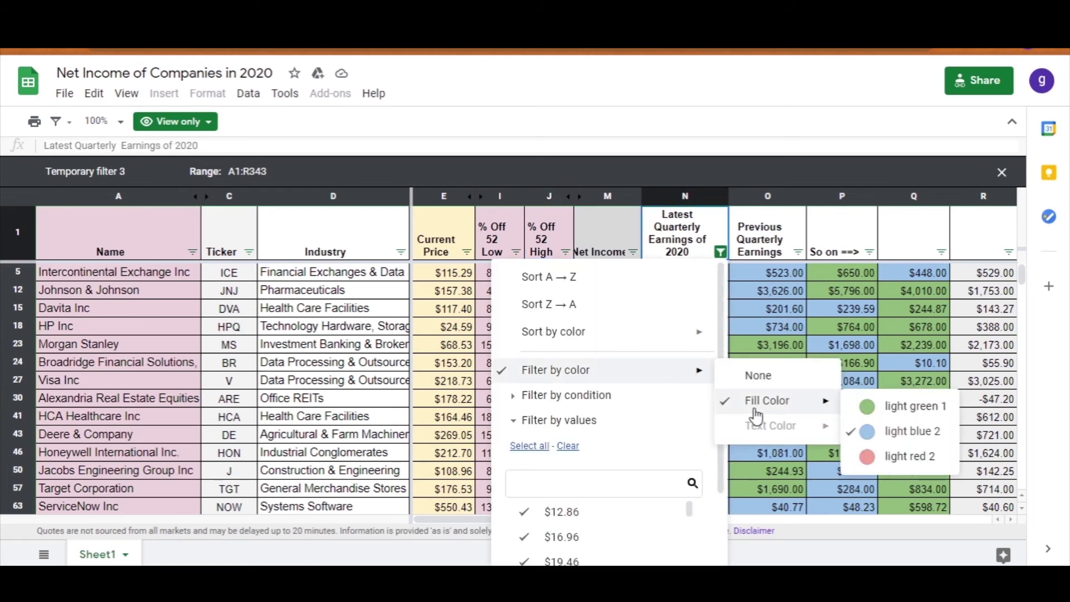
pyautogui.click(891, 407)
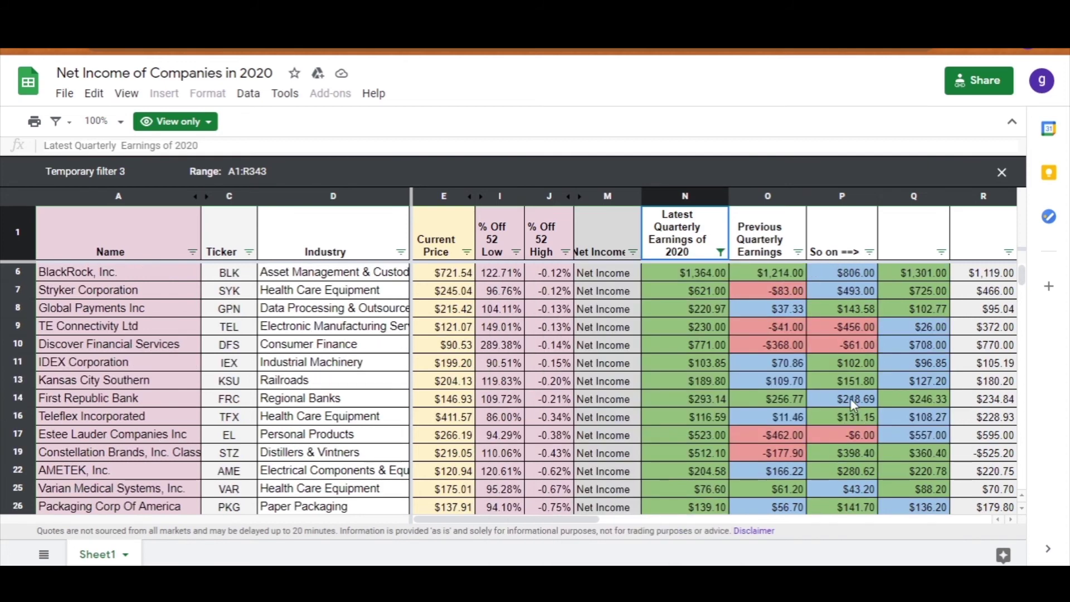
pyautogui.click(798, 253)
pyautogui.moveTo(769, 375)
pyautogui.moveTo(850, 400)
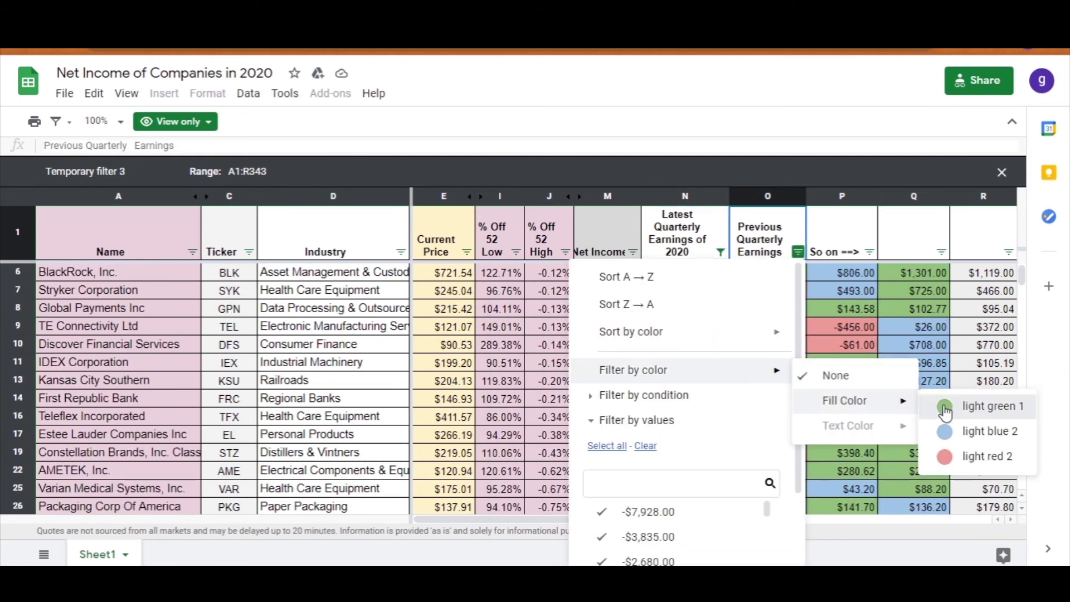
pyautogui.click(947, 407)
# Step: Filter the "So on ==>" column and the unnamed column Q by the fill color light green 1
pyautogui.click(869, 252)
pyautogui.moveTo(844, 372)
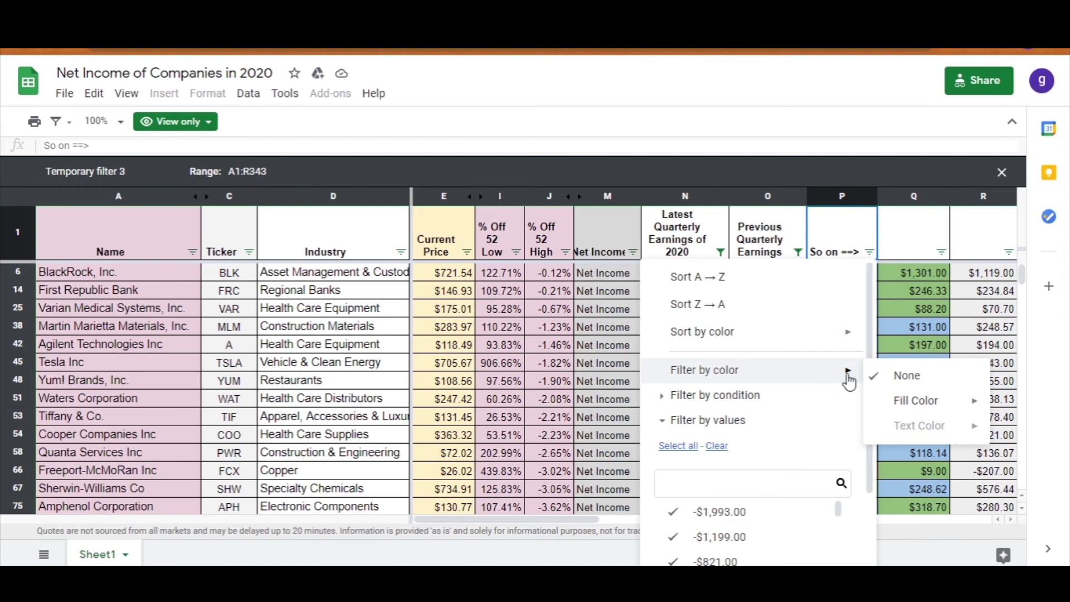
pyautogui.moveTo(919, 410)
pyautogui.click(850, 430)
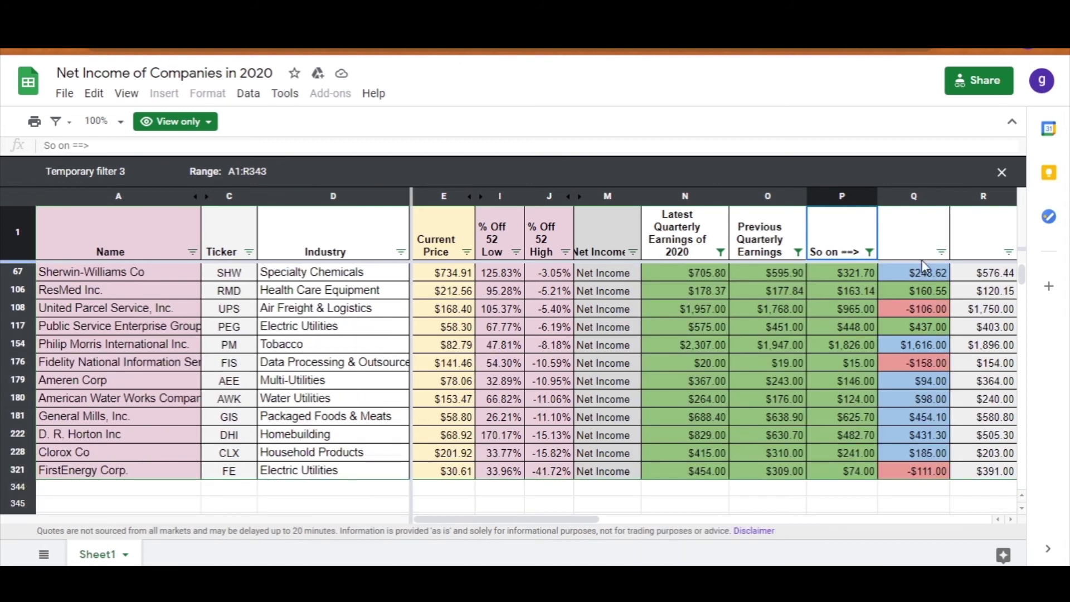
pyautogui.click(941, 253)
pyautogui.moveTo(867, 370)
pyautogui.moveTo(974, 401)
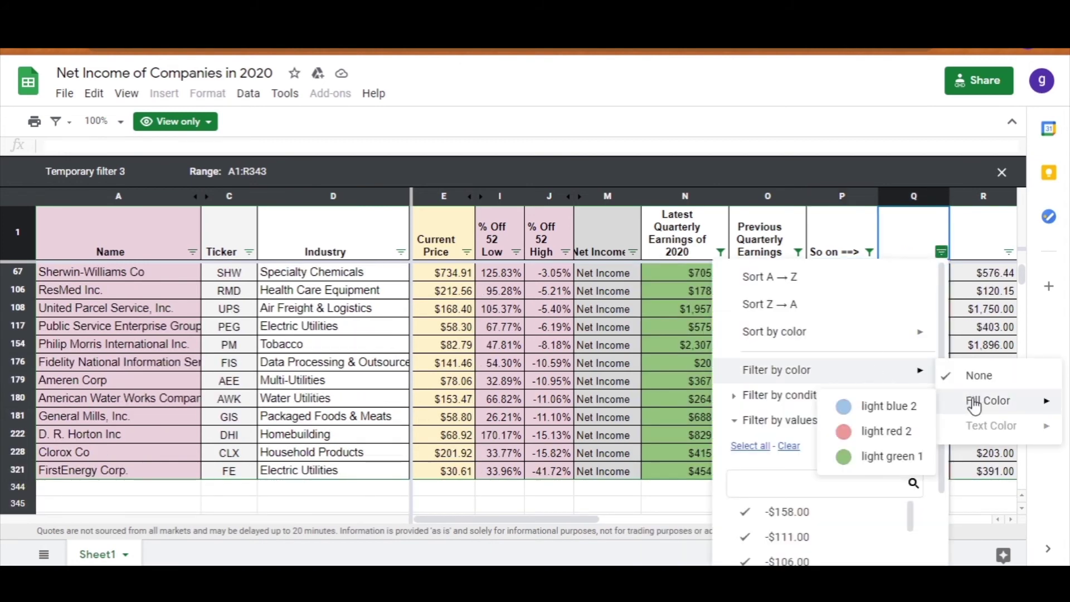
pyautogui.click(910, 454)
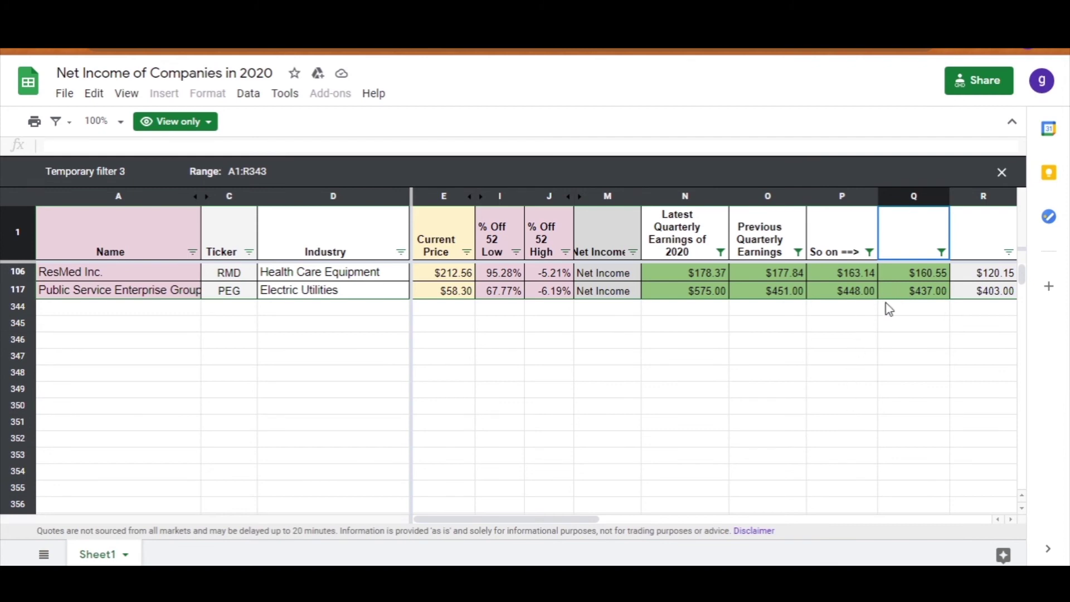
# Step: Switch the fill color filter of Latest Quarterly Earnings of 2020 and Previous Quarterly Earnings to light red 2
pyautogui.click(720, 252)
pyautogui.moveTo(691, 370)
pyautogui.moveTo(807, 404)
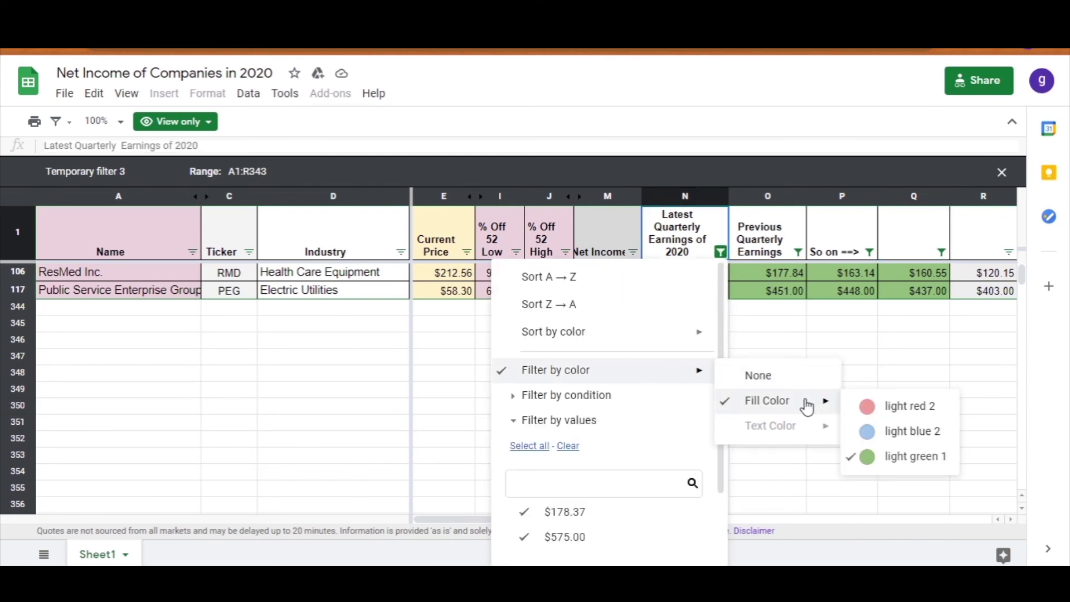
pyautogui.click(901, 407)
pyautogui.click(798, 252)
pyautogui.moveTo(750, 370)
pyautogui.moveTo(870, 400)
pyautogui.click(967, 455)
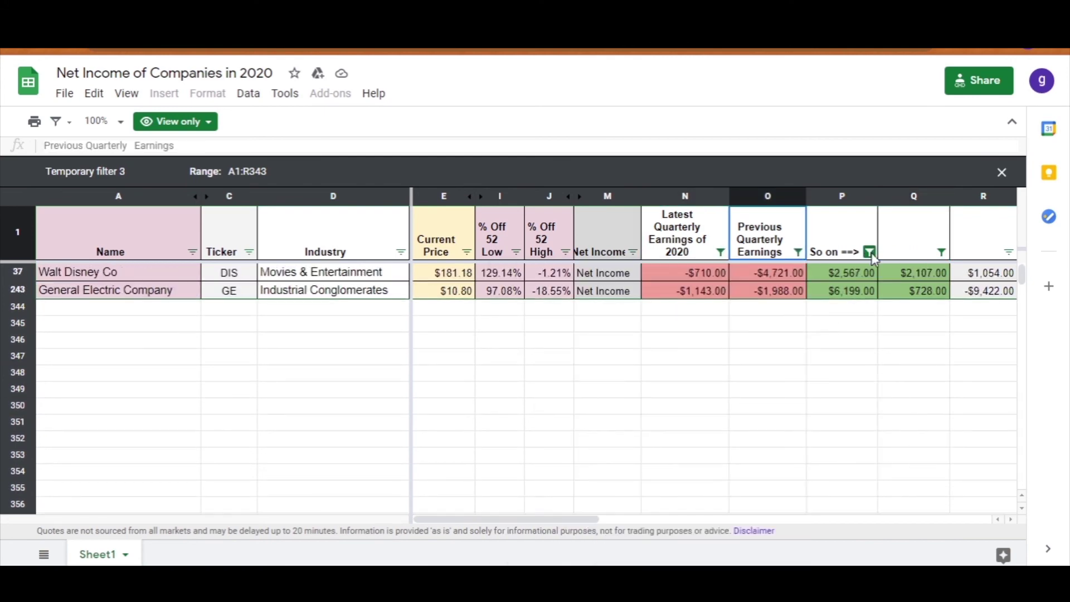
# Step: Switch the fill color filter of the "So on ==>" column and the unnamed column Q to light red 2
pyautogui.click(868, 251)
pyautogui.moveTo(719, 370)
pyautogui.moveTo(922, 410)
pyautogui.click(836, 408)
pyautogui.click(941, 252)
pyautogui.moveTo(776, 370)
pyautogui.moveTo(989, 400)
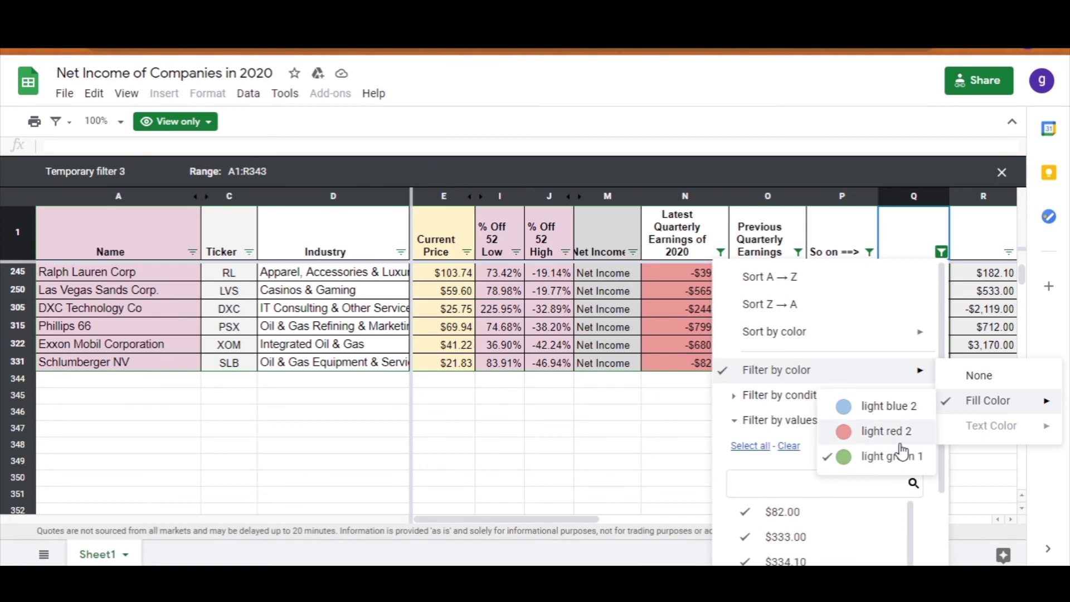
pyautogui.click(904, 441)
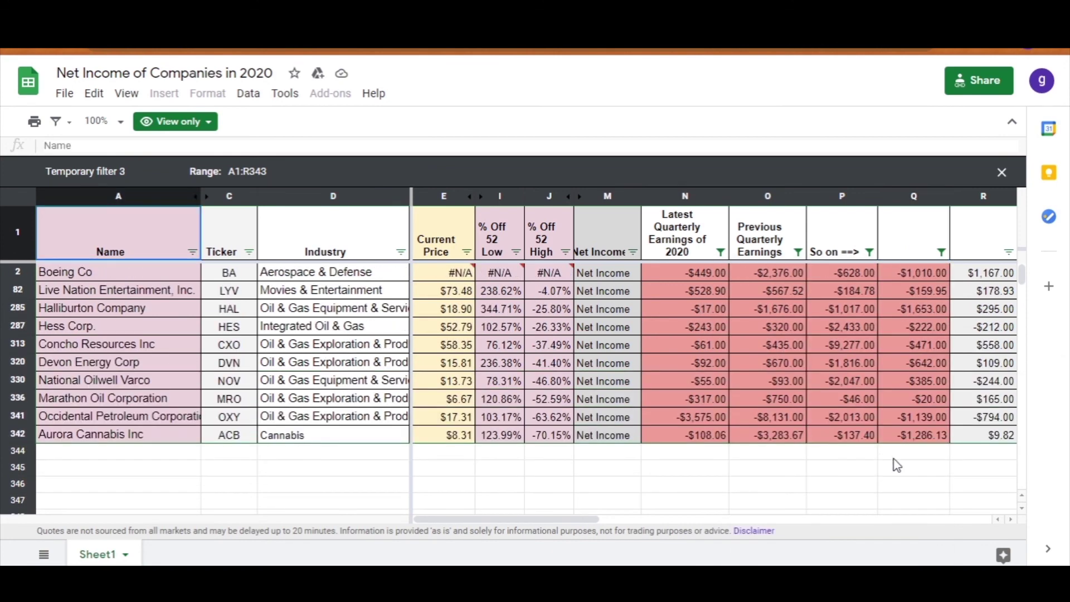